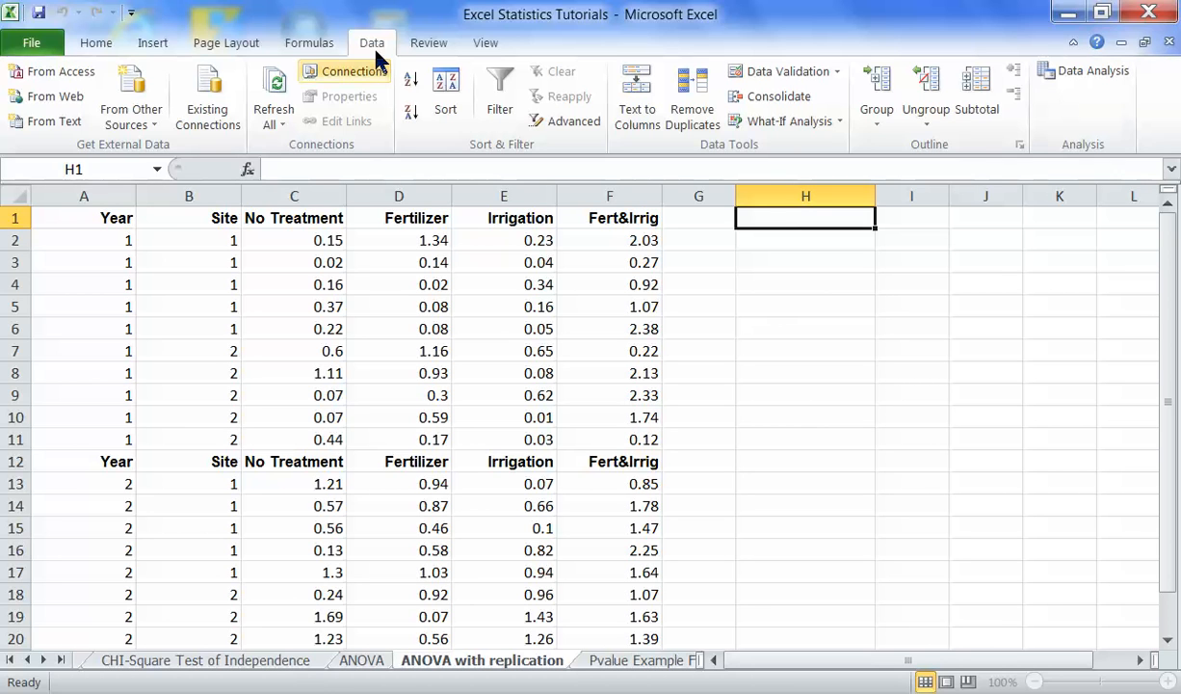
- Start an Anova: Two-Factor With Replication analysis and set its input range to $B$1:$F$11, including the labels
{"action": "left_click", "coordinate": [1060, 72]}
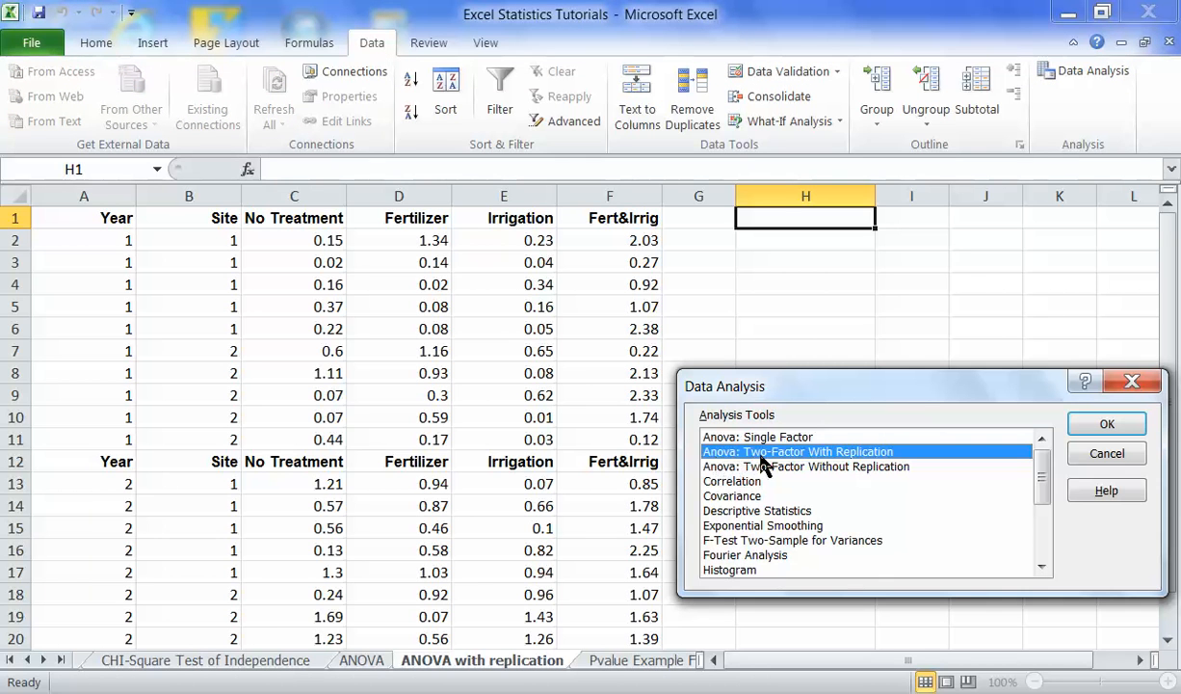
{"action": "left_click_drag", "start_coordinate": [793, 381], "coordinate": [738, 262]}
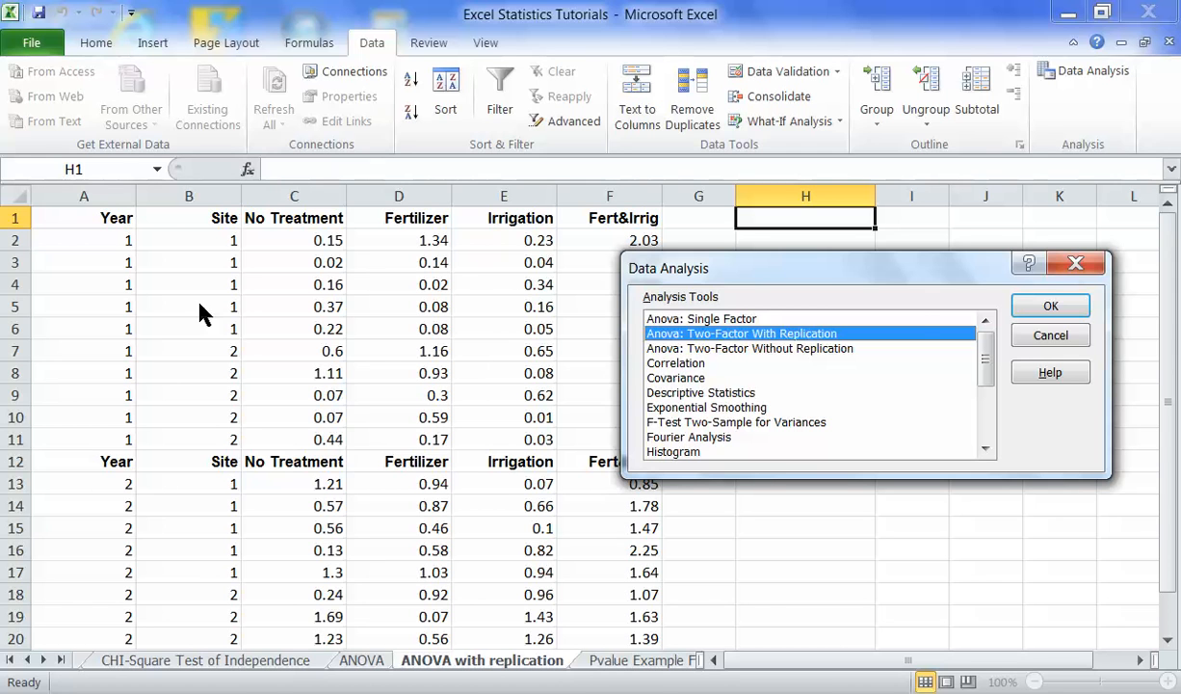
{"action": "left_click", "coordinate": [1069, 313]}
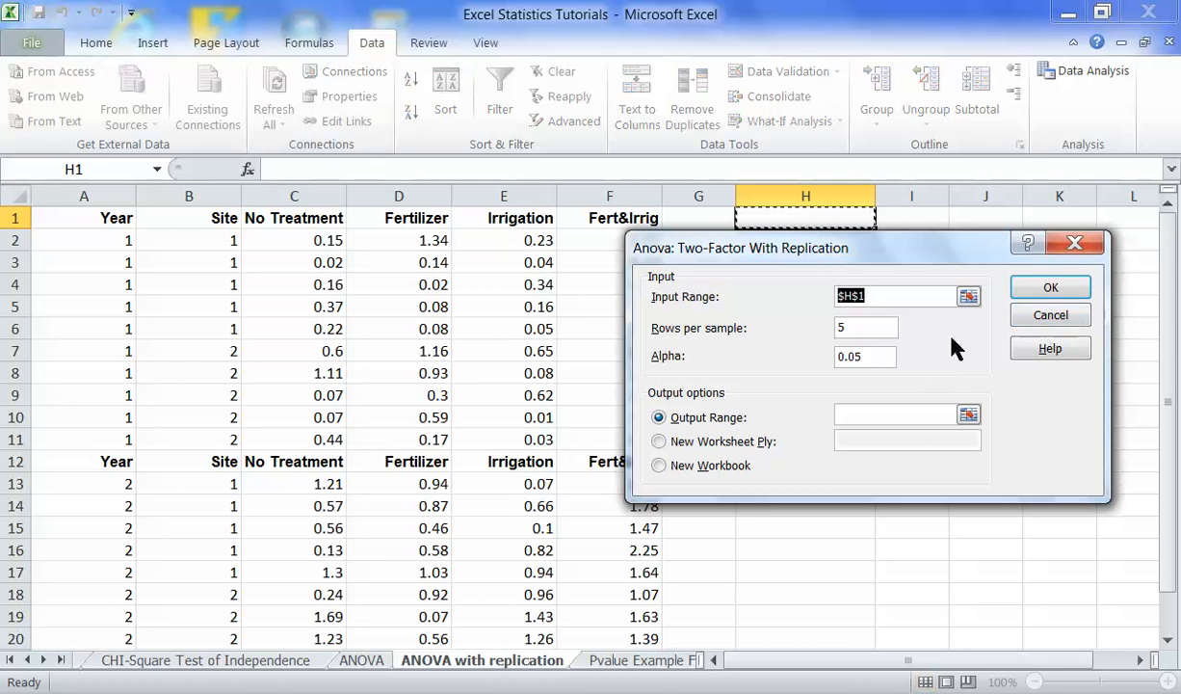
{"action": "left_click", "coordinate": [968, 297]}
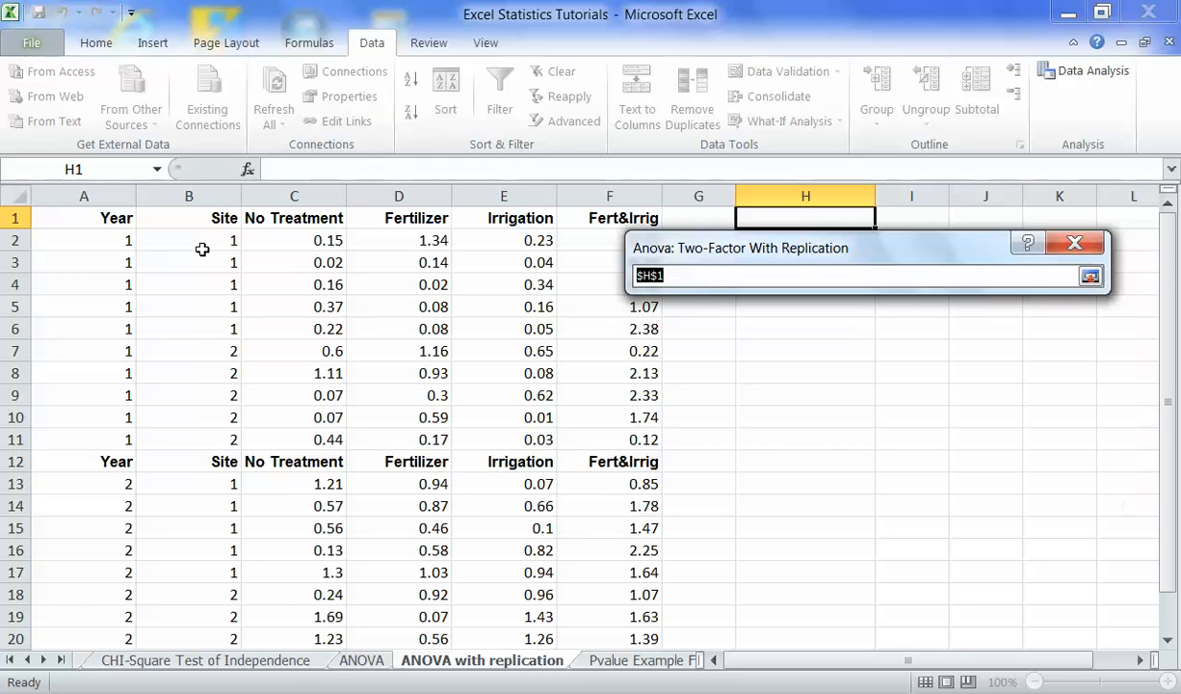
{"action": "left_click_drag", "start_coordinate": [223, 219], "coordinate": [224, 307]}
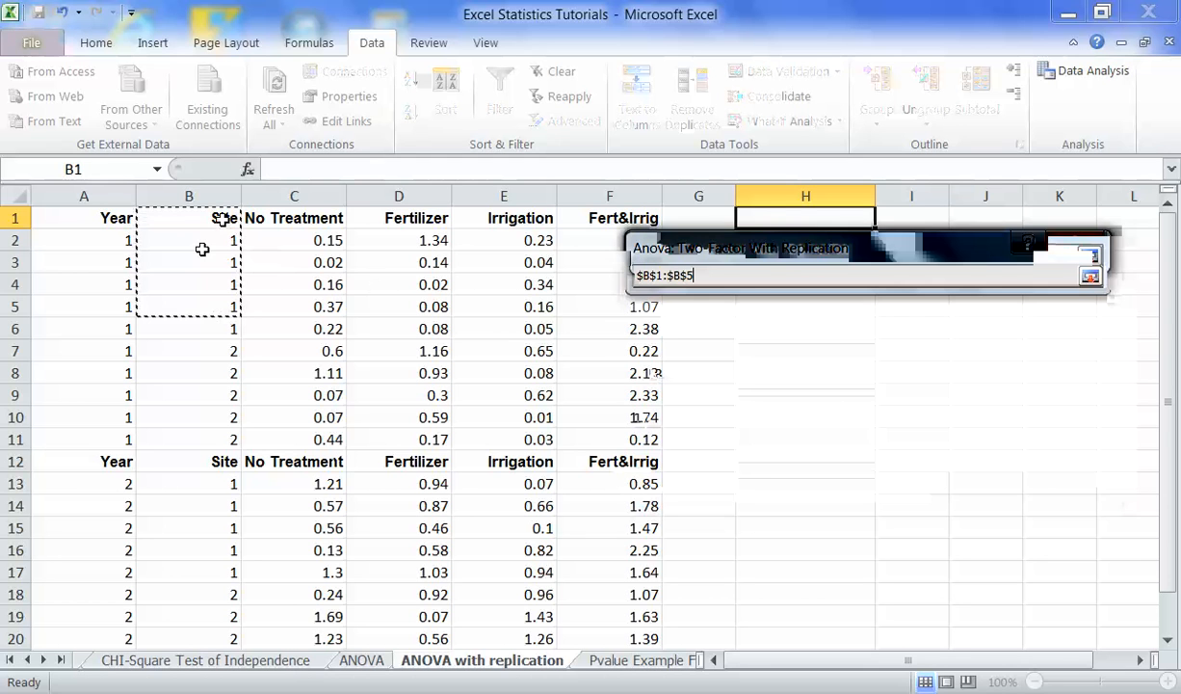
{"action": "left_click_drag", "start_coordinate": [202, 249], "coordinate": [625, 445]}
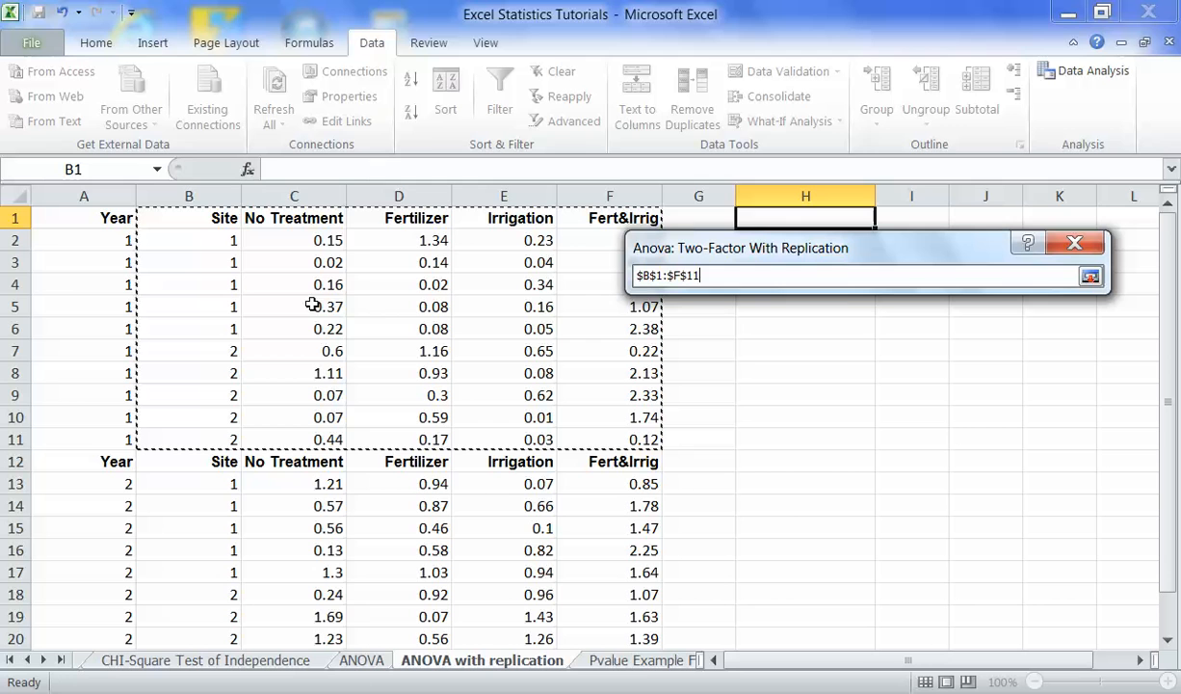
{"action": "left_click", "coordinate": [1089, 277]}
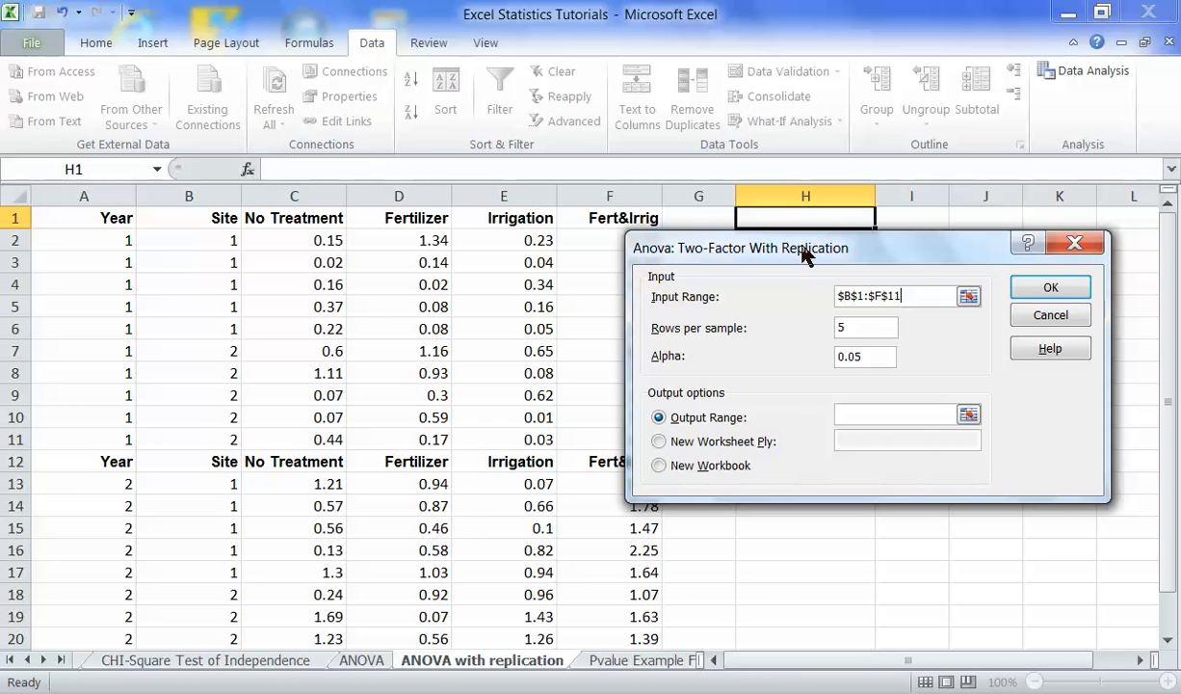
- Set the rows per sample to 5 and the output range to $H$1, and run the two-factor ANOVA
{"action": "left_click_drag", "start_coordinate": [805, 253], "coordinate": [898, 250]}
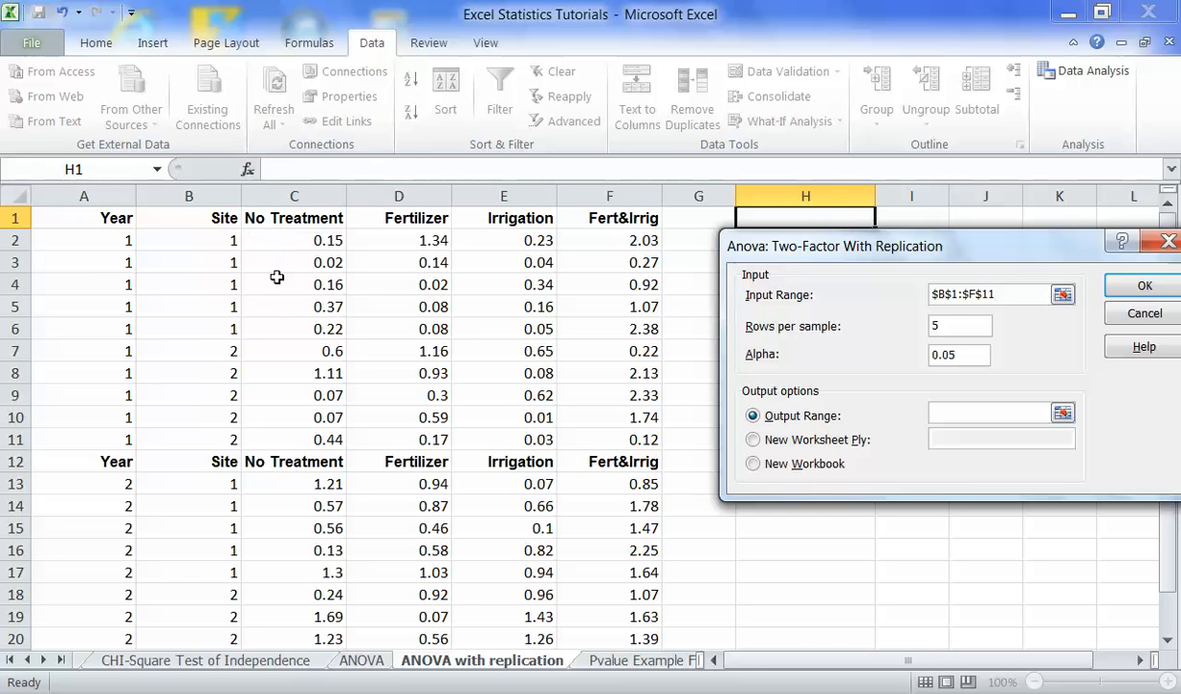
{"action": "double_click", "coordinate": [938, 328]}
{"action": "type", "text": "5"}
{"action": "left_click", "coordinate": [753, 416]}
{"action": "left_click", "coordinate": [947, 416]}
{"action": "left_click", "coordinate": [1064, 414]}
{"action": "left_click", "coordinate": [800, 214]}
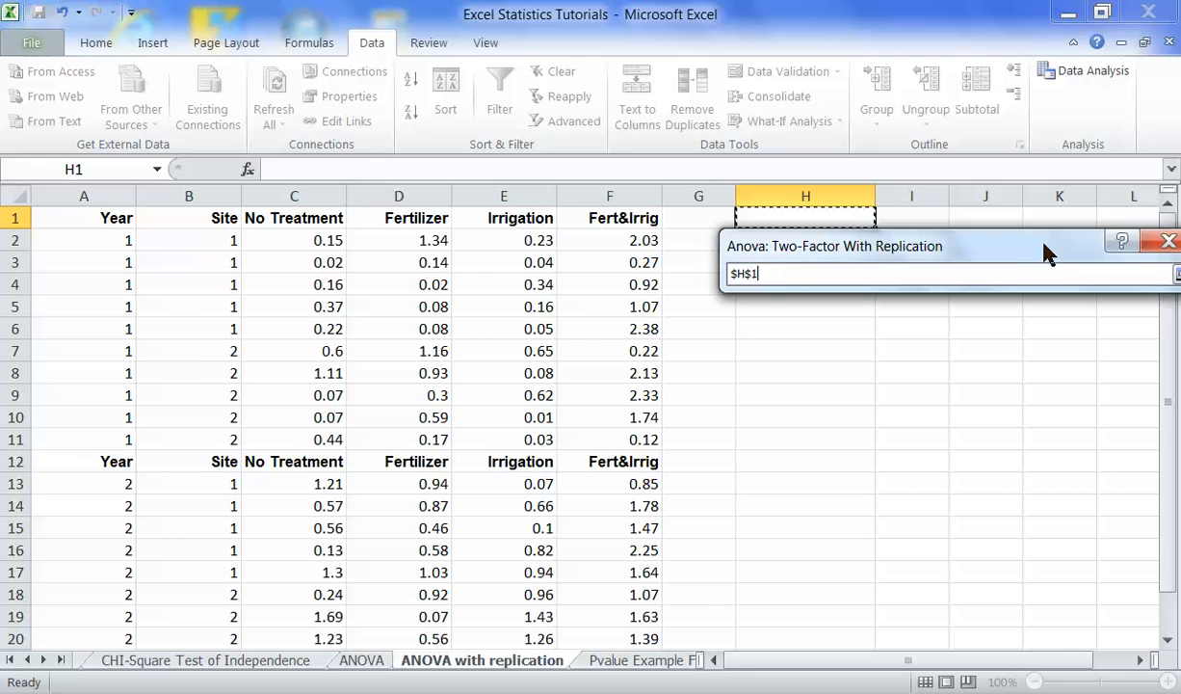
{"action": "left_click_drag", "start_coordinate": [1046, 248], "coordinate": [994, 248]}
{"action": "left_click", "coordinate": [1133, 275]}
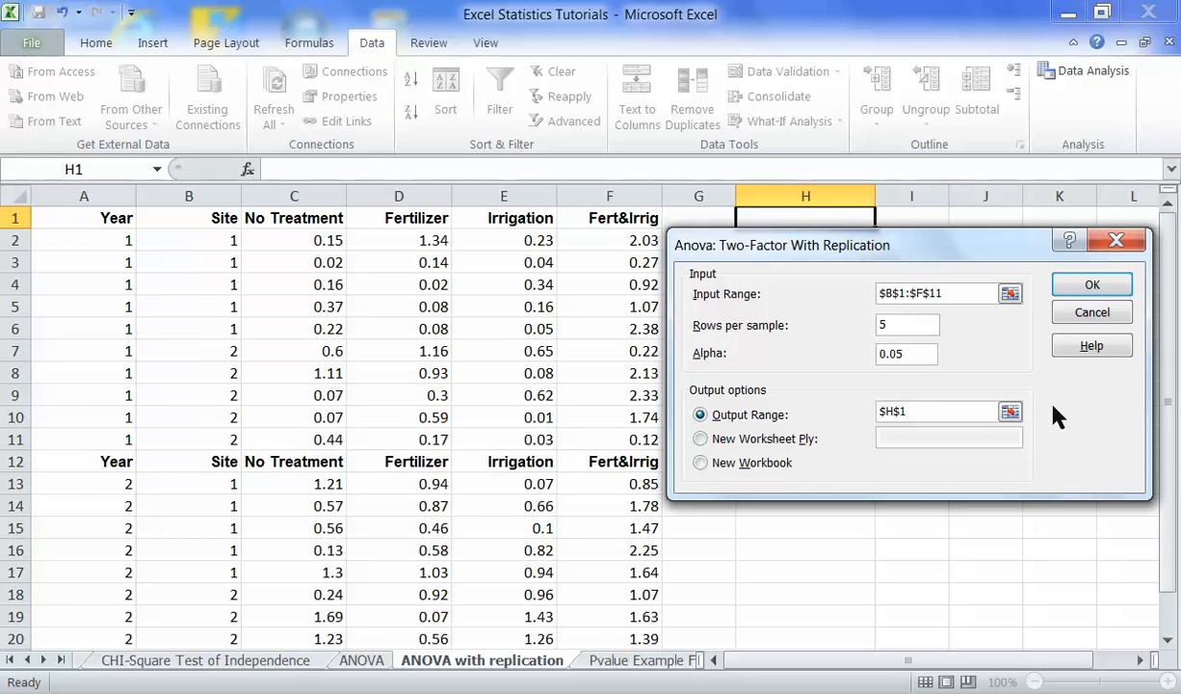
{"action": "left_click", "coordinate": [1092, 287]}
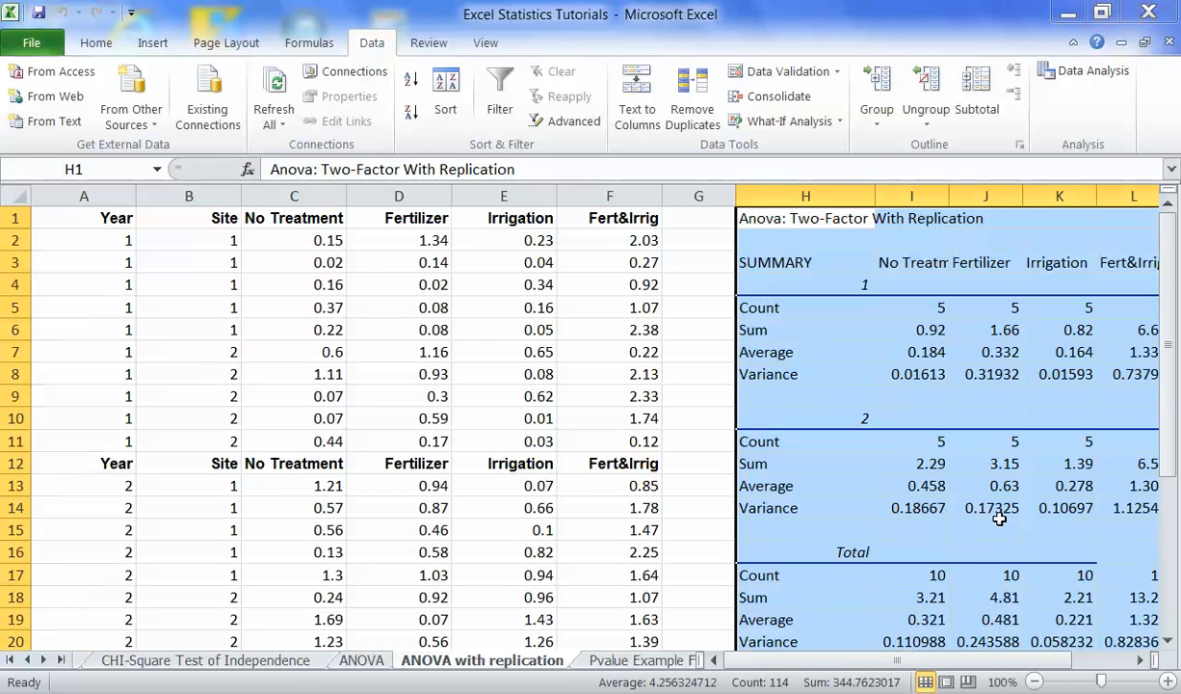
- Examine the ANOVA output, from the summary tables to the F and P-value entries of the Sample and Columns rows
{"action": "left_click_drag", "start_coordinate": [847, 661], "coordinate": [859, 660]}
{"action": "scroll", "coordinate": [800, 371], "scroll_direction": "down", "scroll_amount": 2}
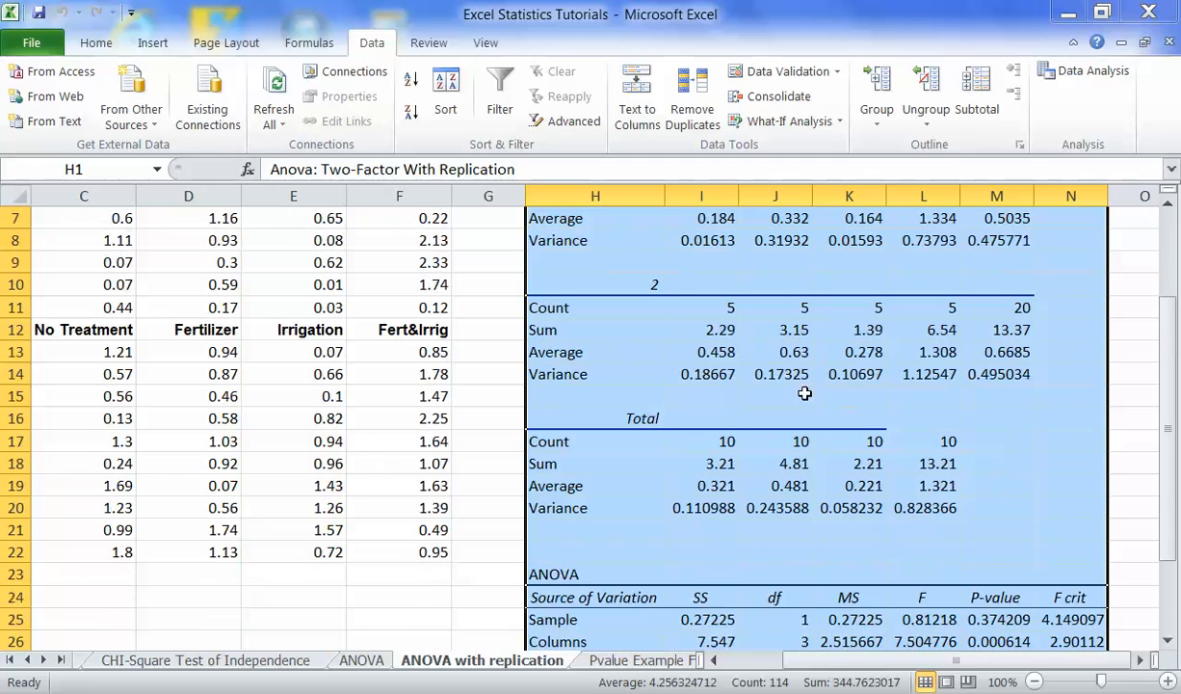
{"action": "scroll", "coordinate": [805, 468], "scroll_direction": "up", "scroll_amount": 2}
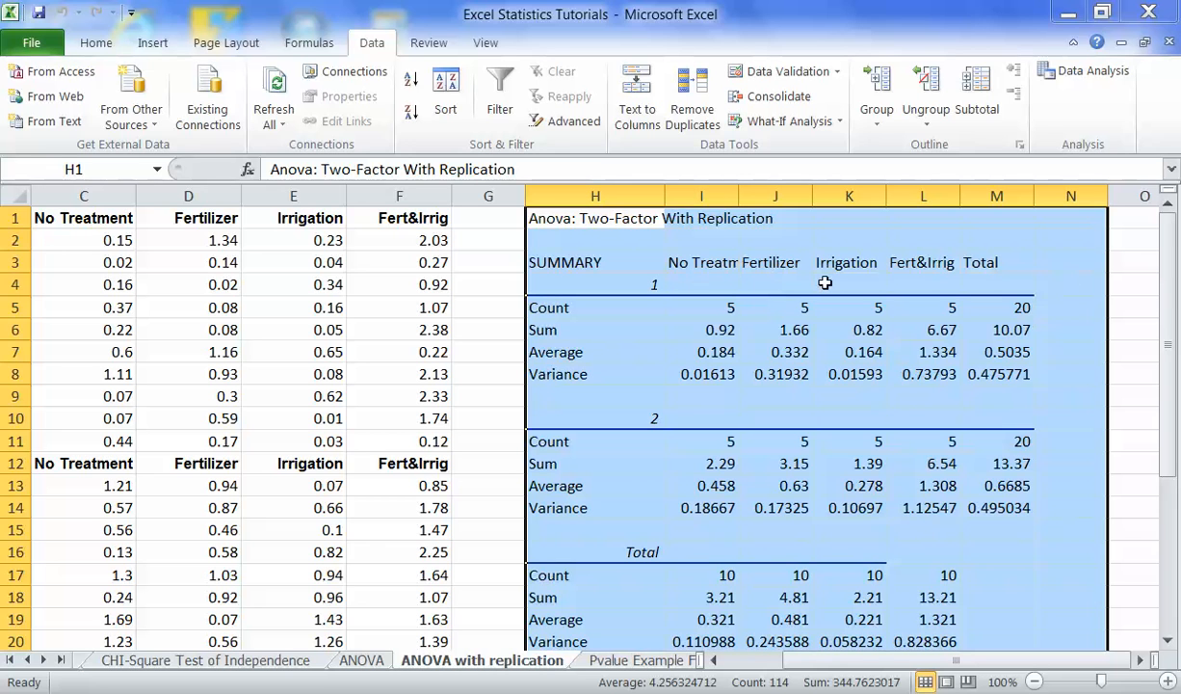
{"action": "scroll", "coordinate": [795, 324], "scroll_direction": "down", "scroll_amount": 4}
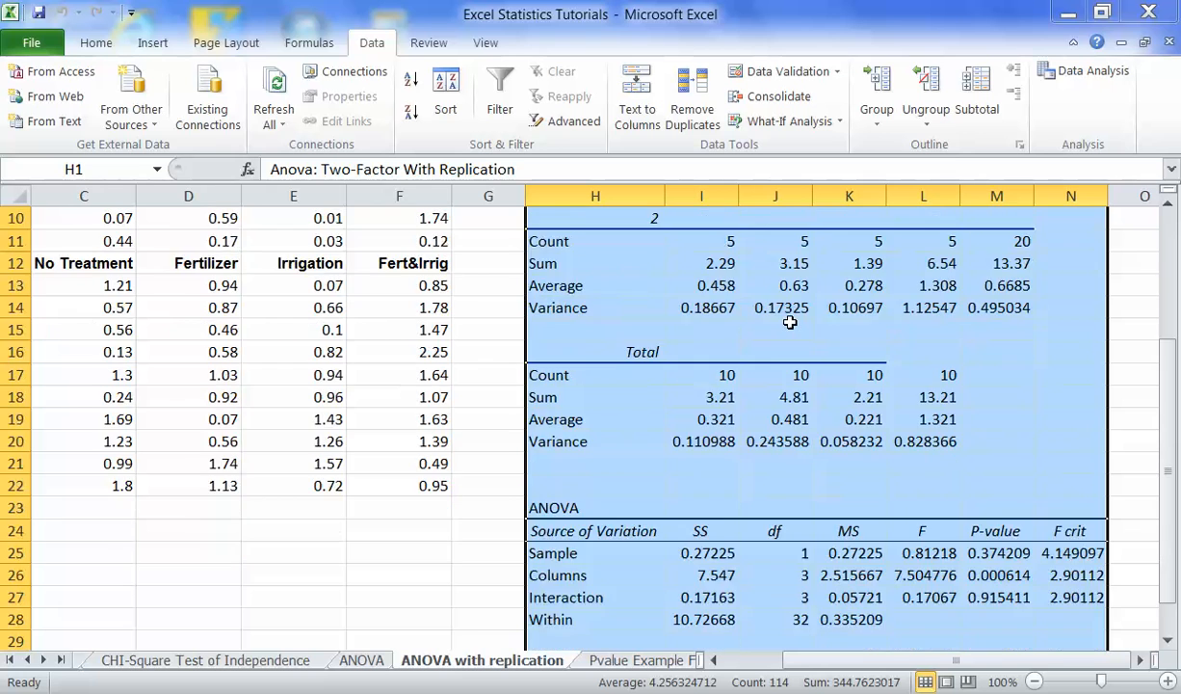
{"action": "scroll", "coordinate": [790, 323], "scroll_direction": "down", "scroll_amount": 2}
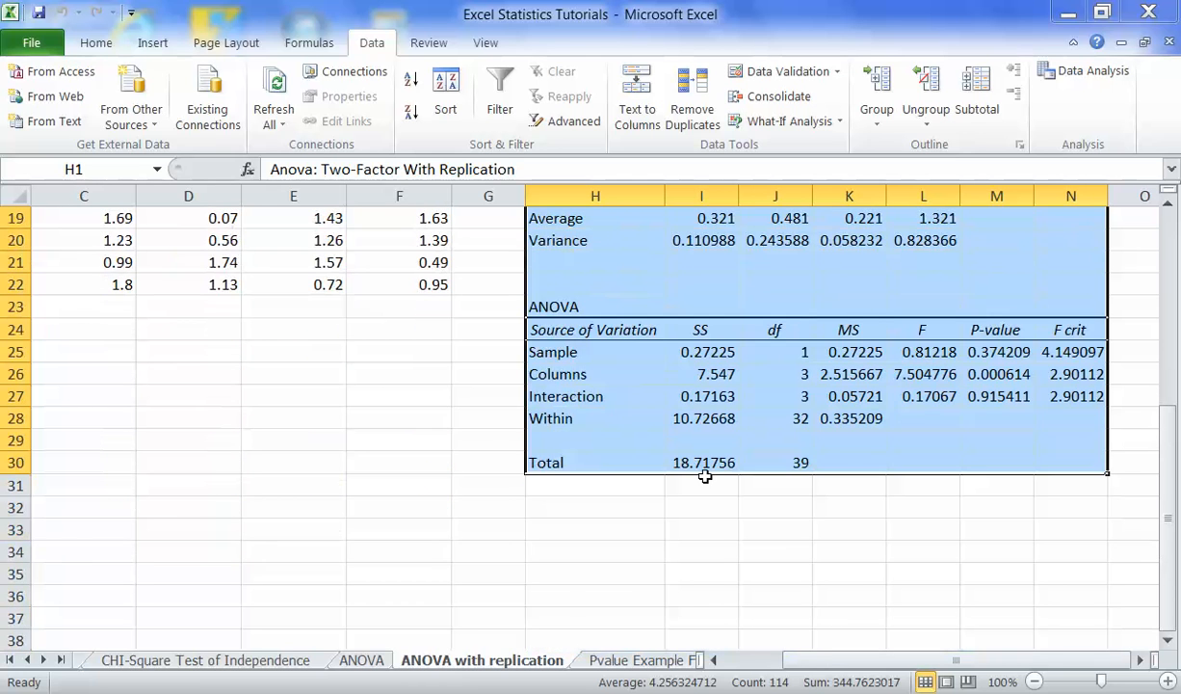
{"action": "scroll", "coordinate": [705, 476], "scroll_direction": "down", "scroll_amount": 1}
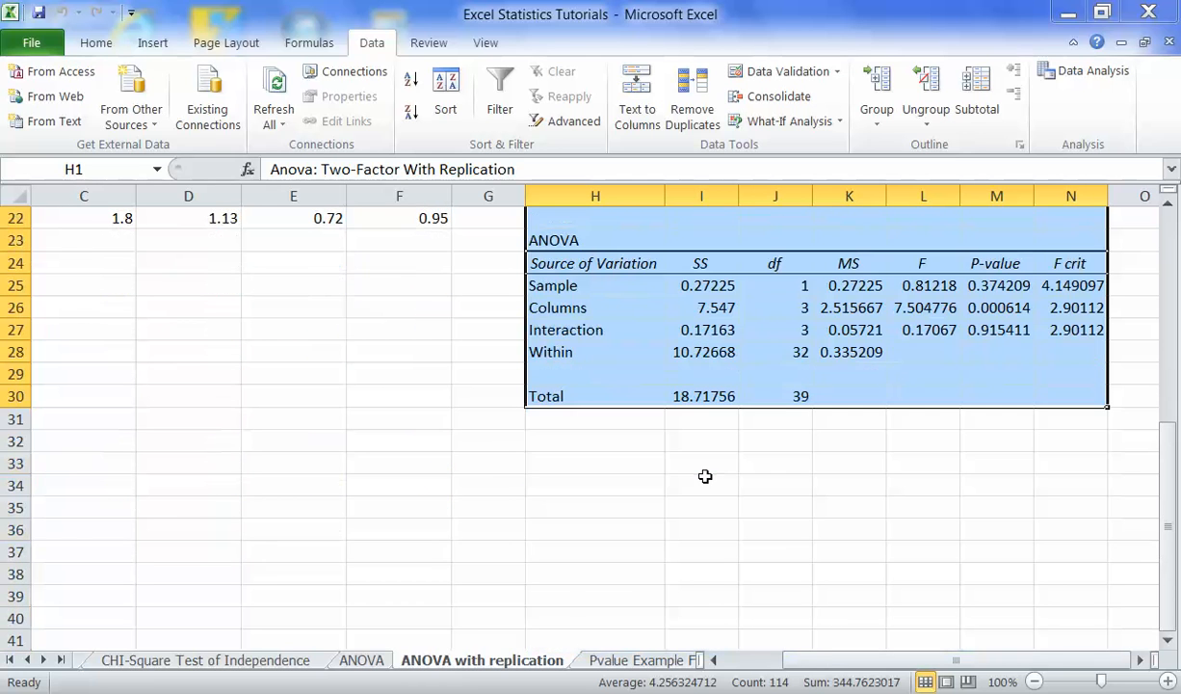
{"action": "left_click", "coordinate": [549, 225]}
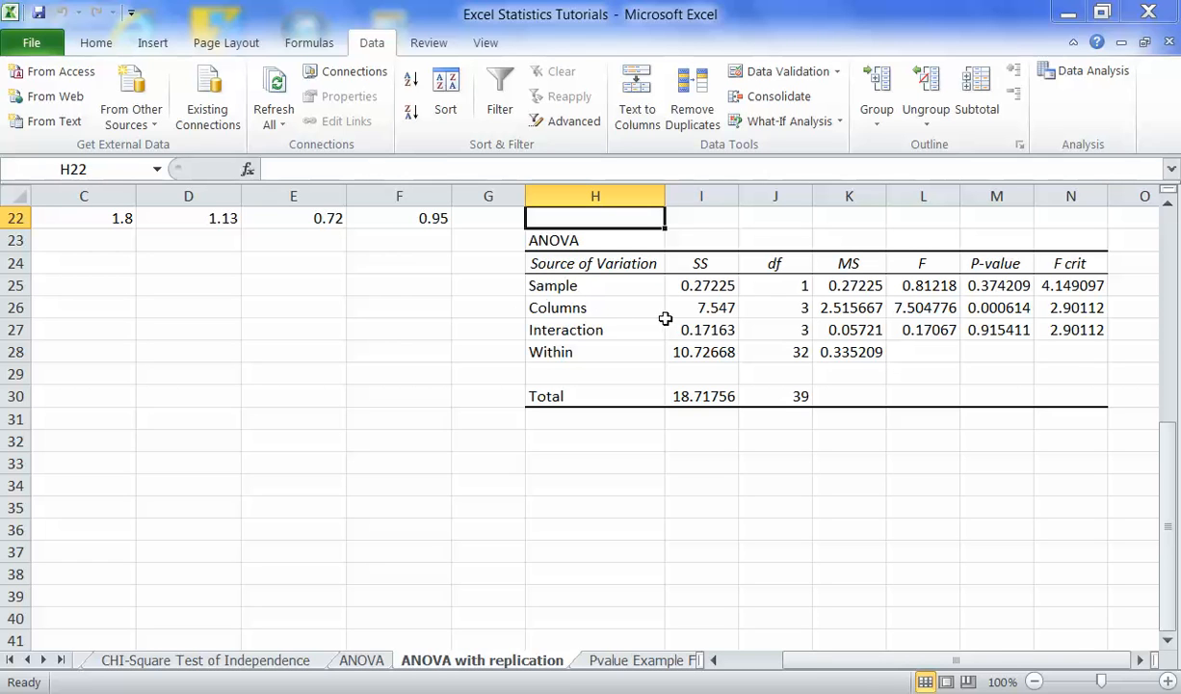
{"action": "left_click", "coordinate": [922, 288]}
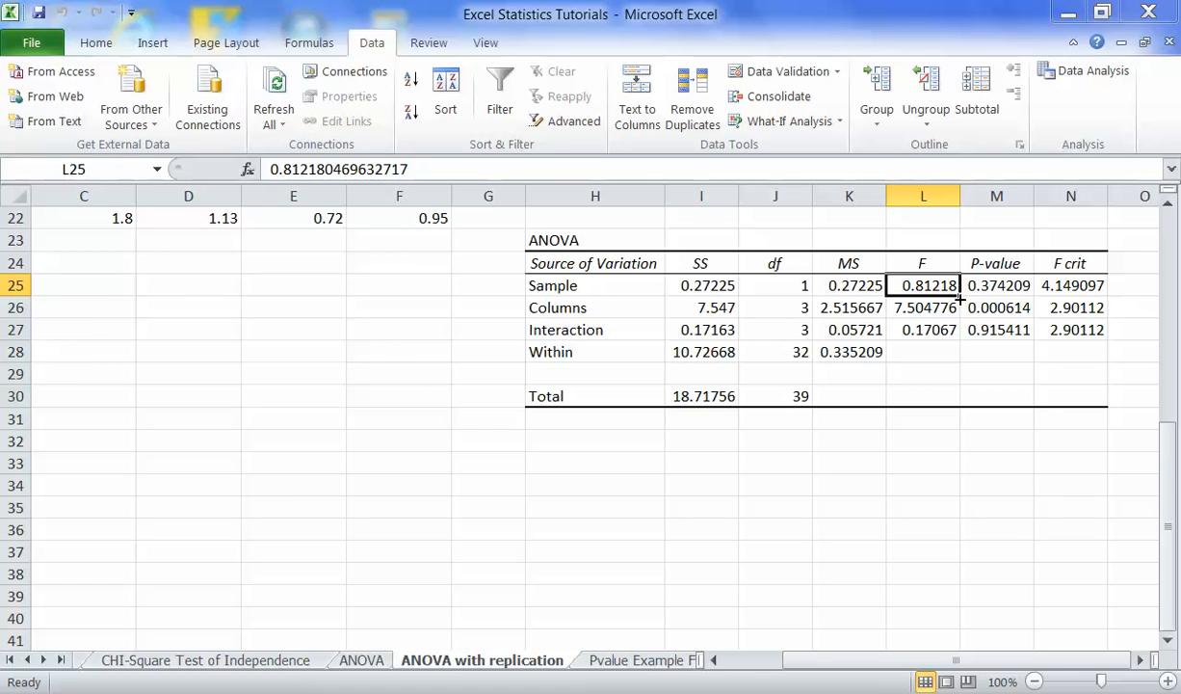
{"action": "left_click", "coordinate": [918, 314]}
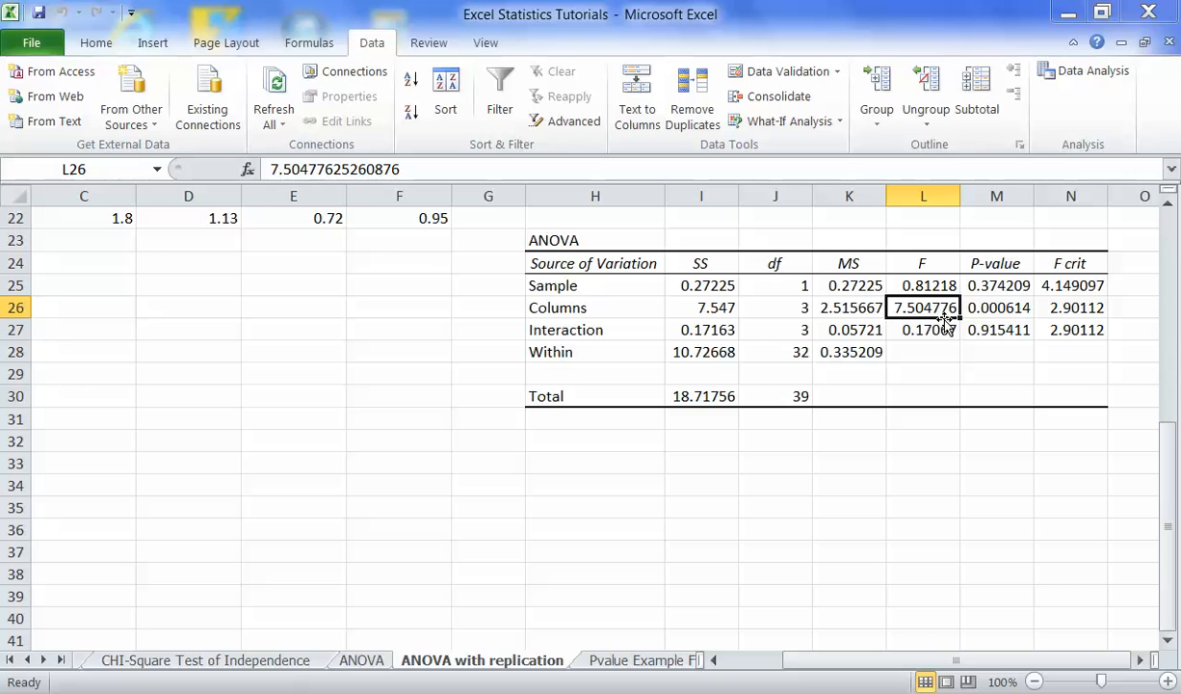
{"action": "left_click", "coordinate": [996, 286]}
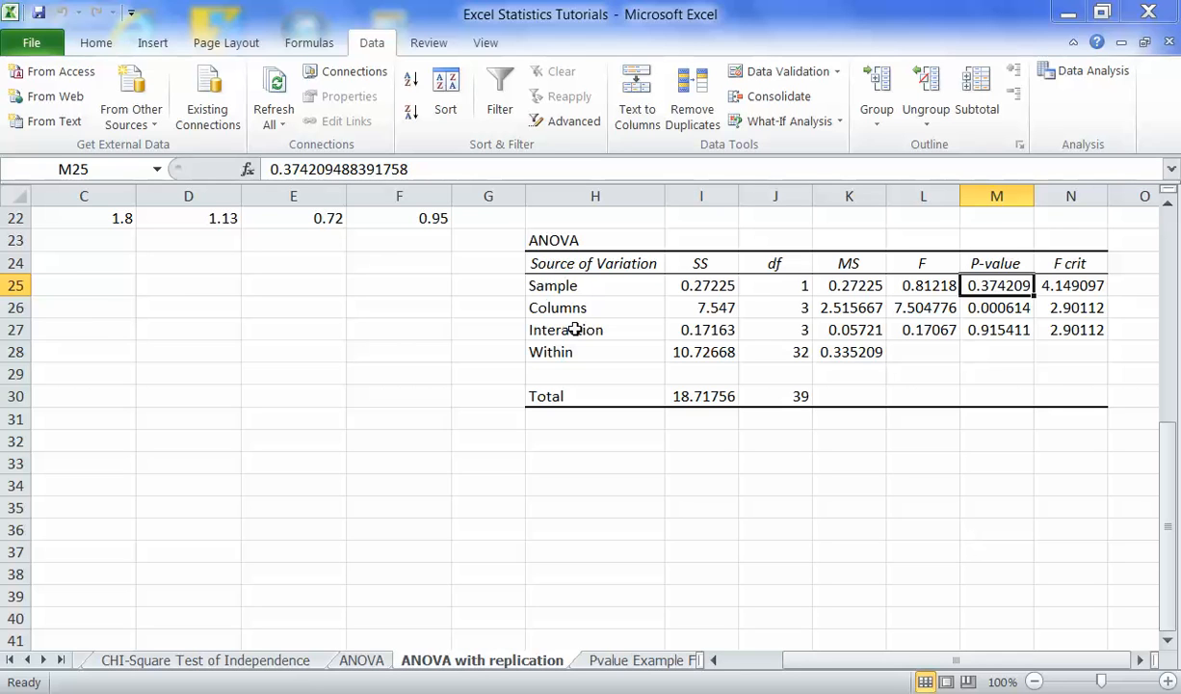
{"action": "key", "text": "Down"}
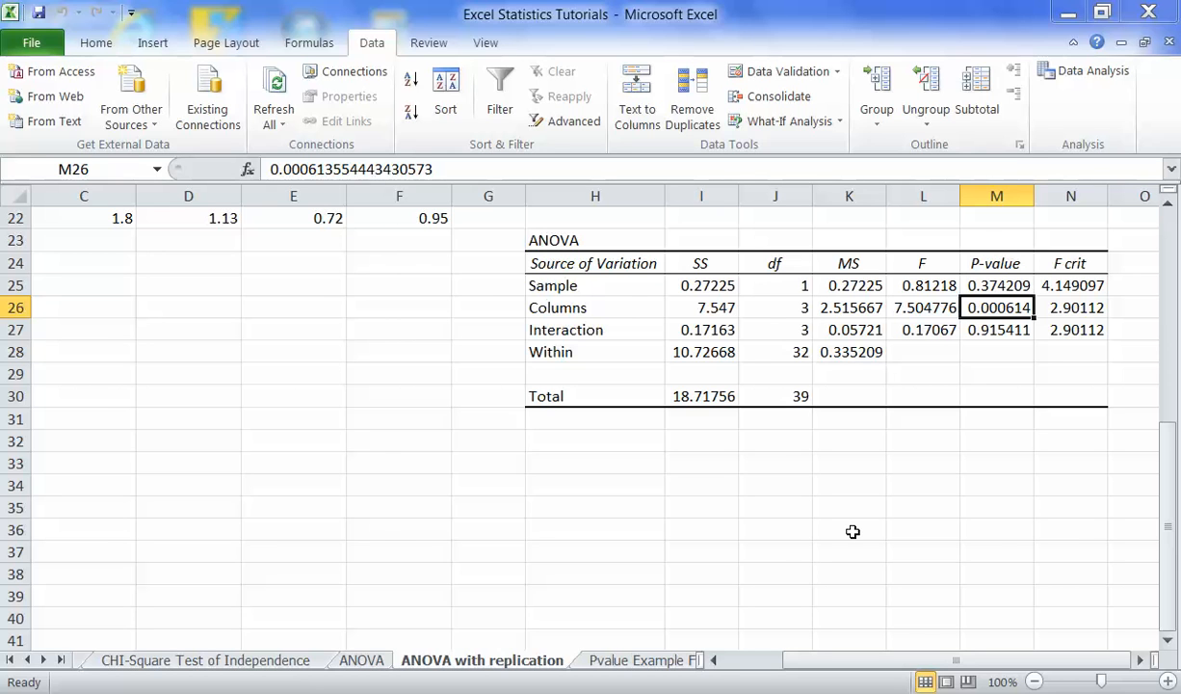
- Insert a blank worksheet before the ANOVA with replication sheet and save the workbook
{"action": "key", "text": "shift+F11"}
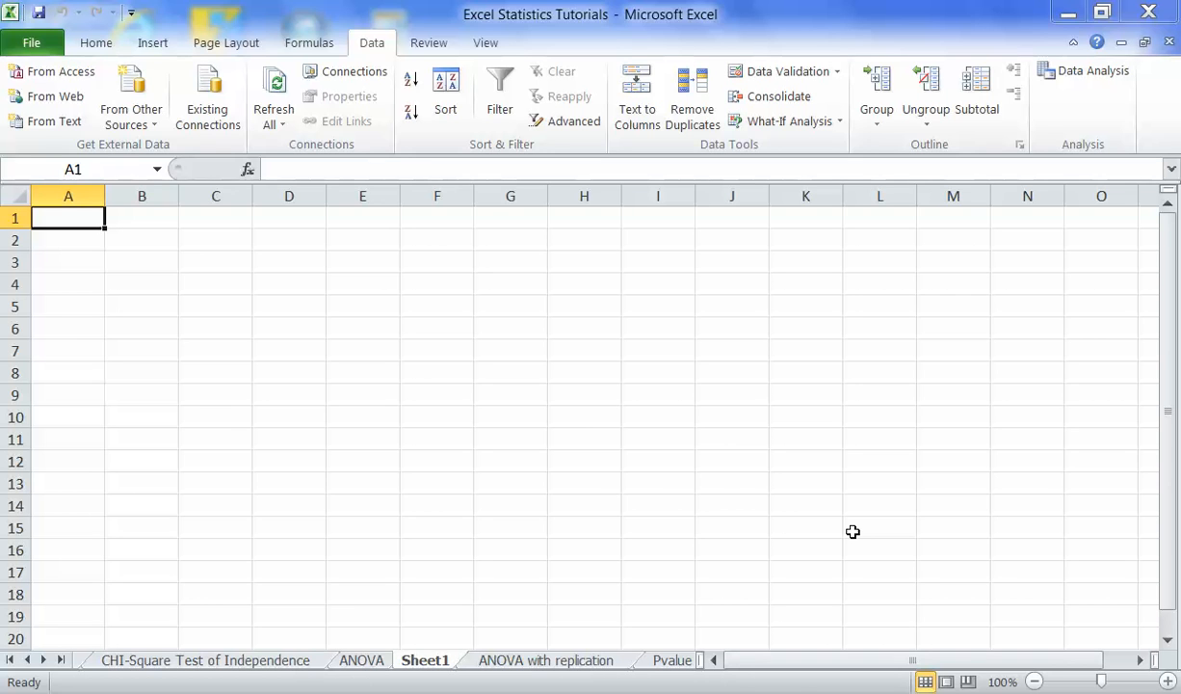
{"action": "key", "text": "ctrl+s"}
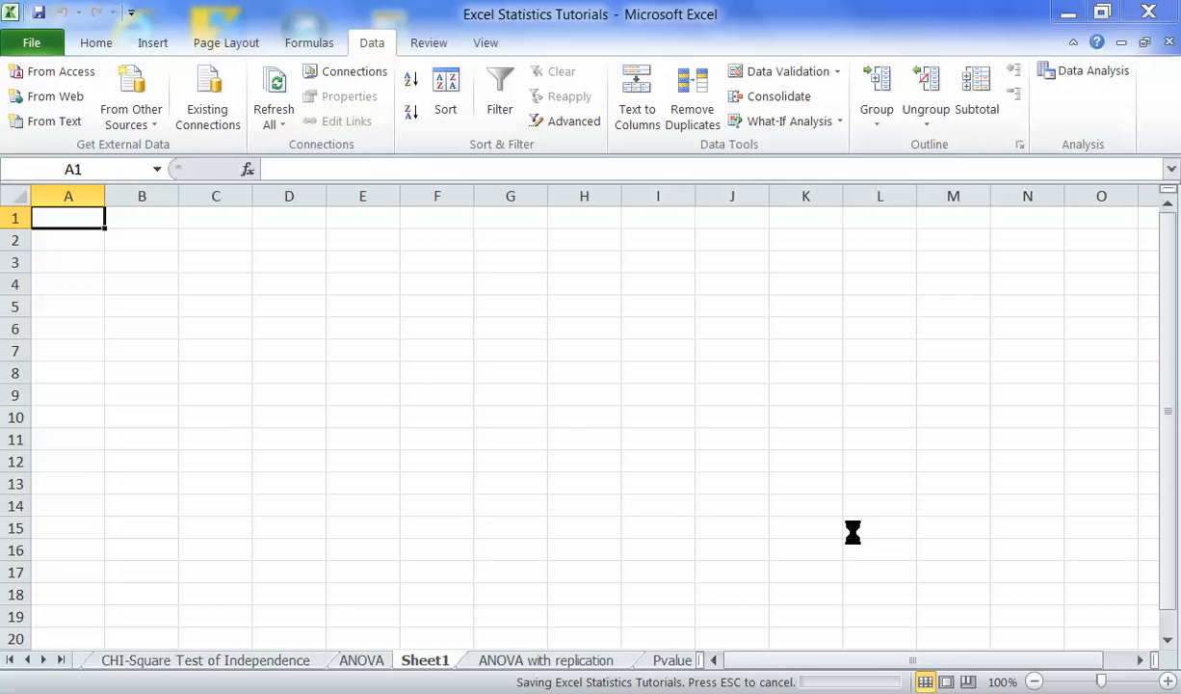